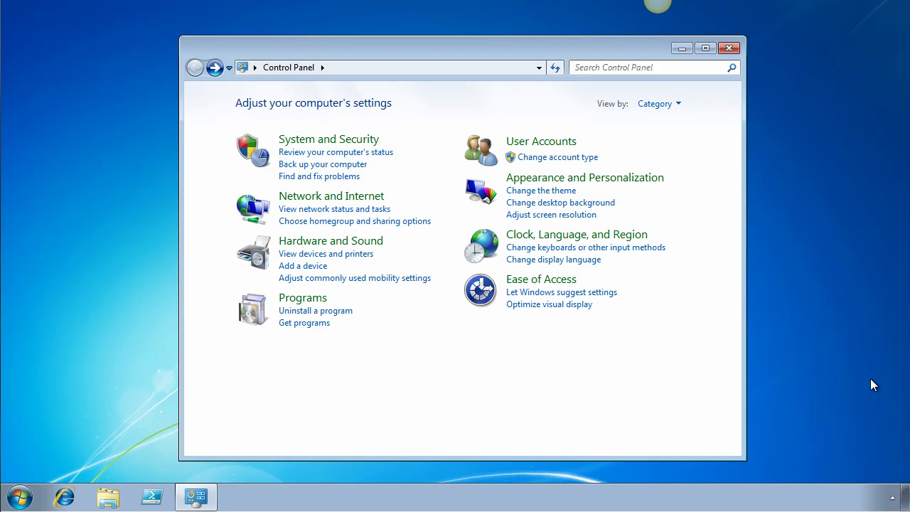
# - Open System and Security > System and scroll to see the Windows 7 Ultimate edition, 512 MB RAM, 64-bit and activation status
pyautogui.click(357, 141)
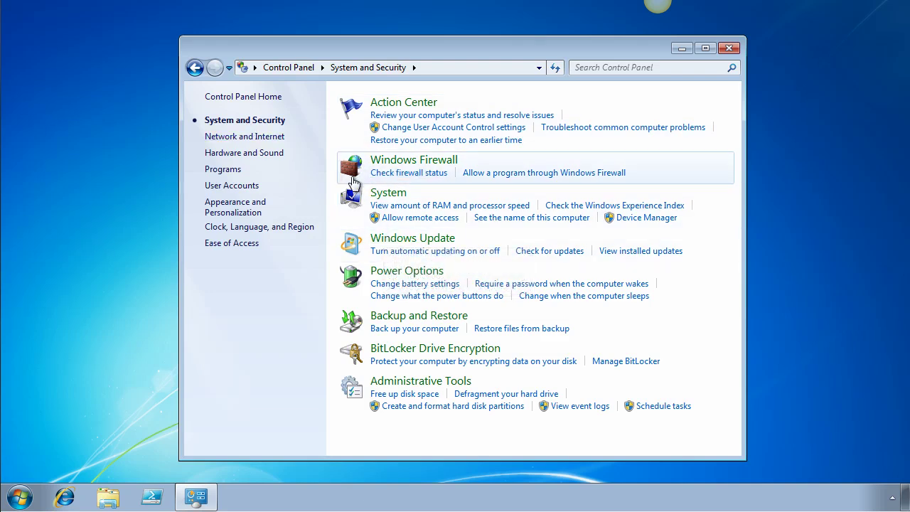
pyautogui.click(376, 193)
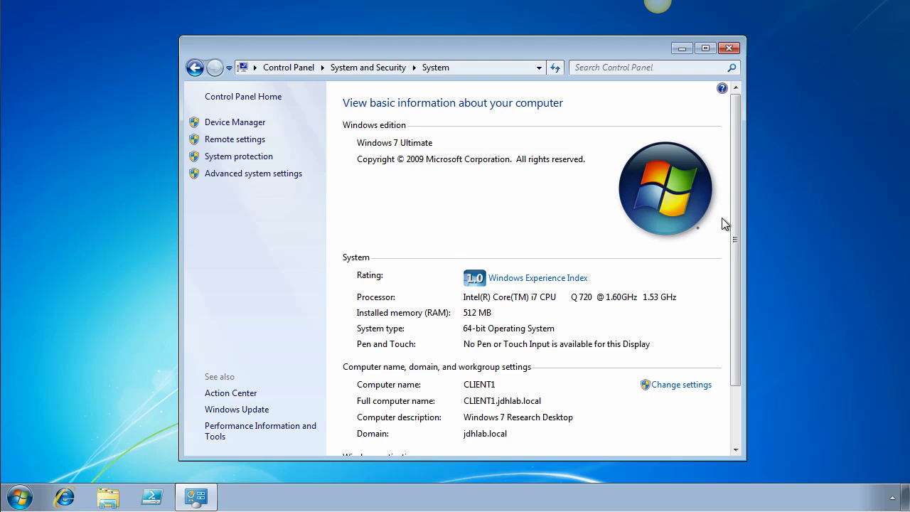
pyautogui.moveTo(734, 241); pyautogui.dragTo(731, 306)
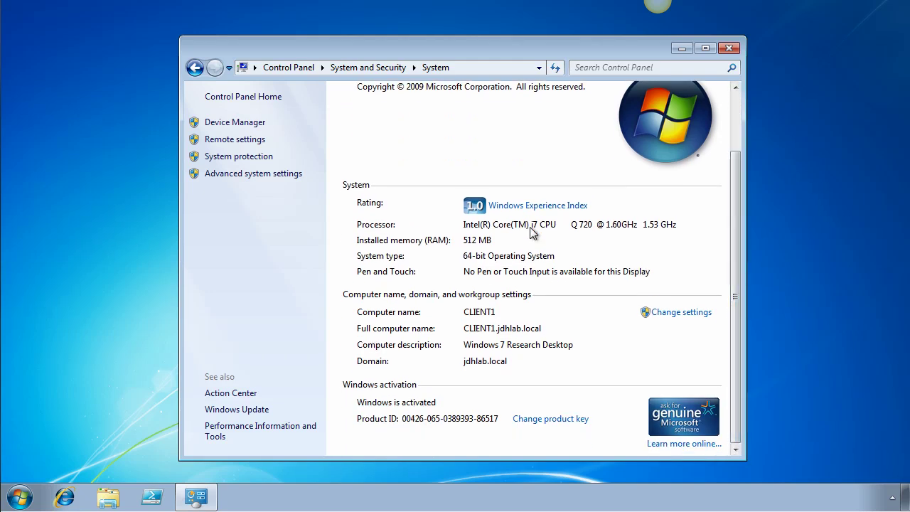
# - Review the Windows Experience Index's detailed performance and system information, then close it
pyautogui.click(562, 206)
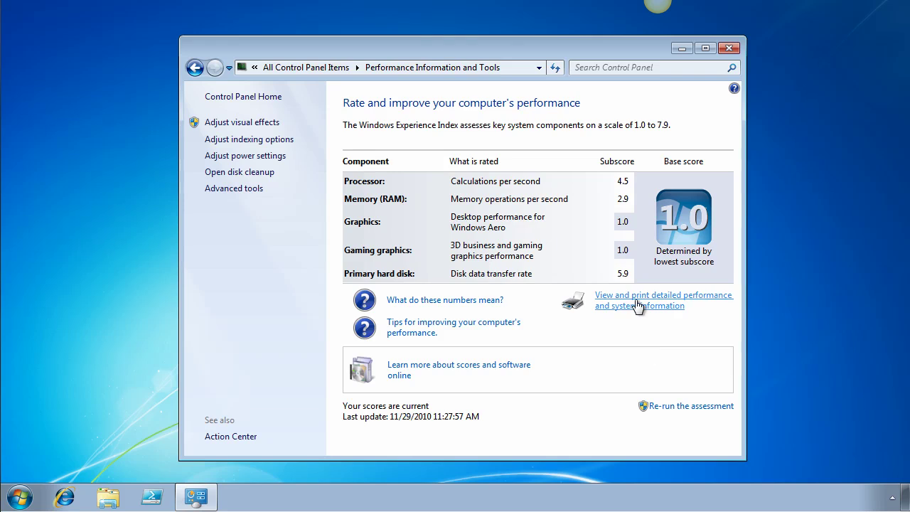
pyautogui.click(635, 304)
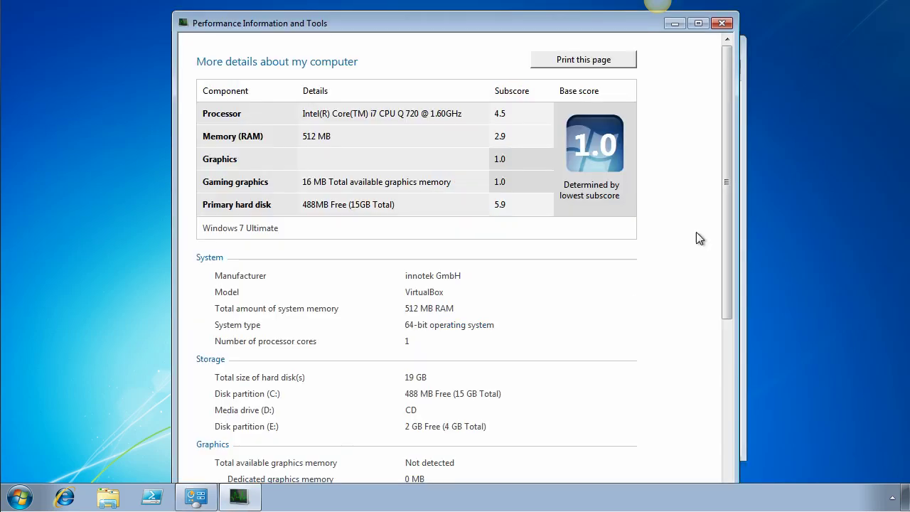
pyautogui.moveTo(727, 147); pyautogui.dragTo(717, 234)
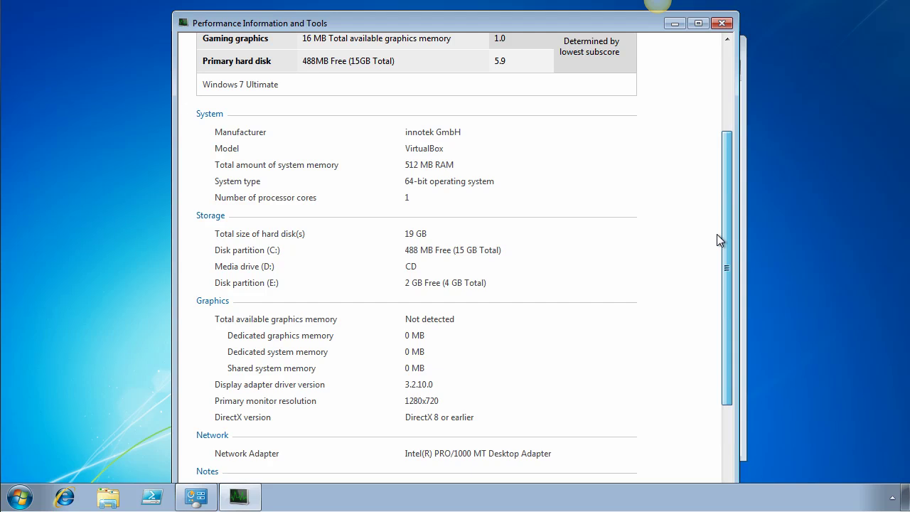
pyautogui.moveTo(716, 234); pyautogui.dragTo(711, 148)
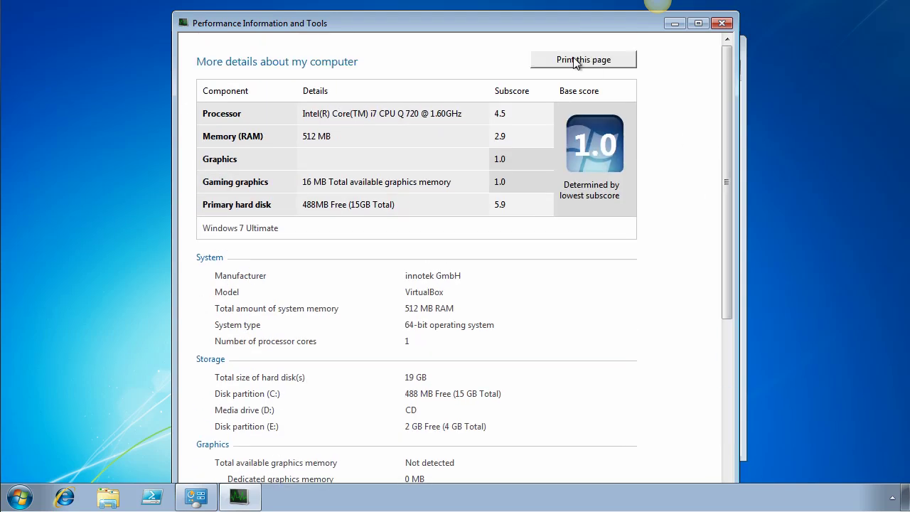
pyautogui.click(722, 25)
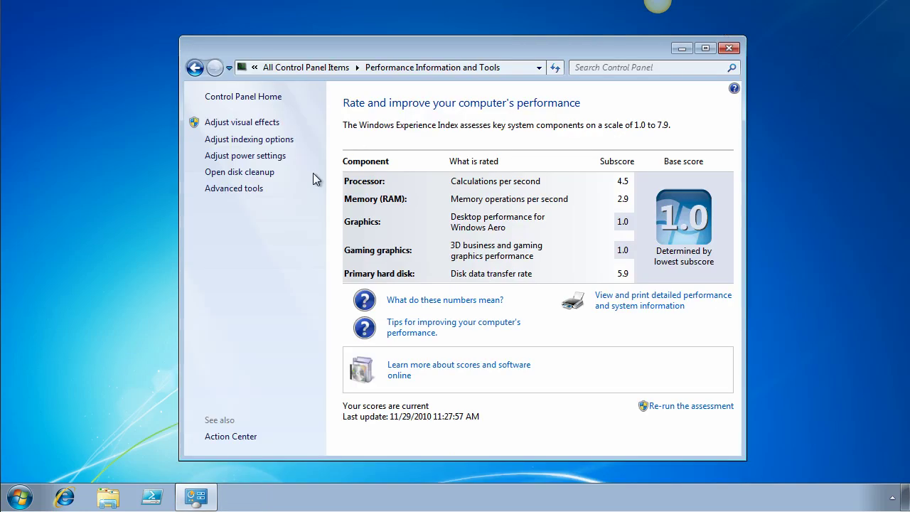
# - Generate a system health report from the Advanced tools page
pyautogui.click(219, 190)
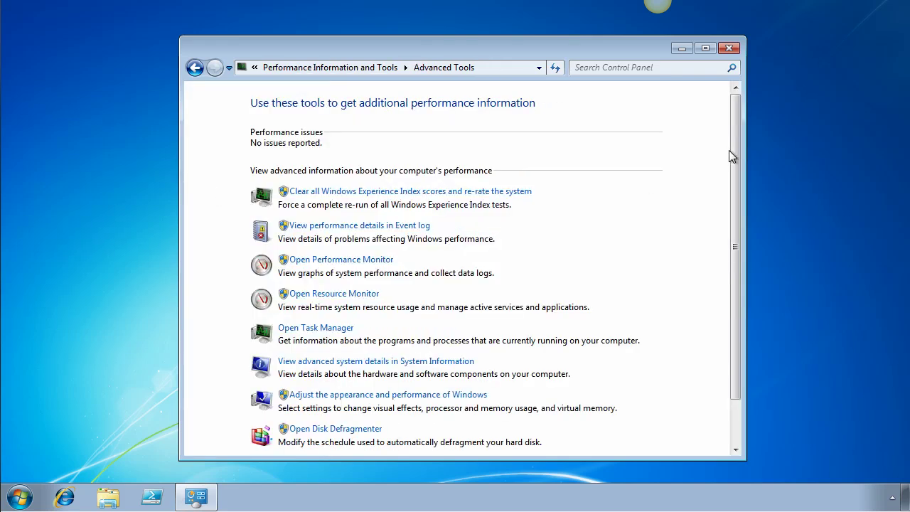
pyautogui.moveTo(737, 157); pyautogui.dragTo(742, 230)
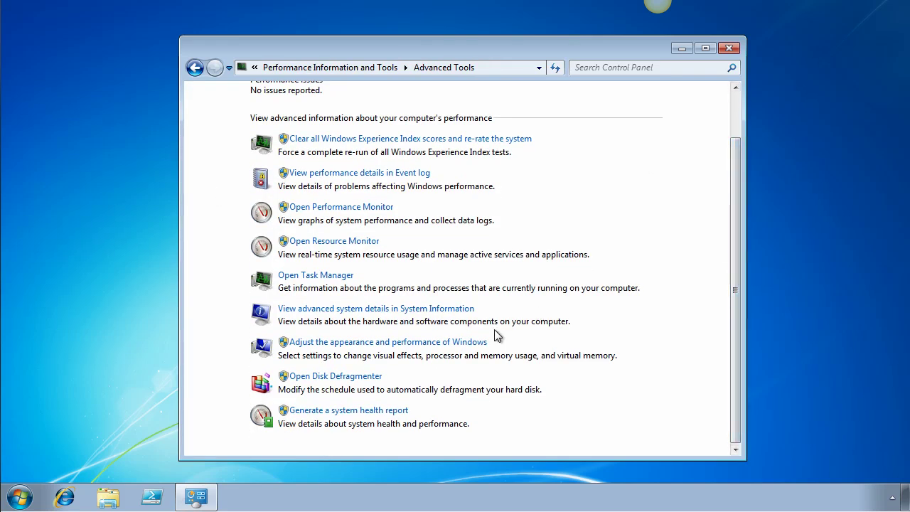
pyautogui.click(399, 415)
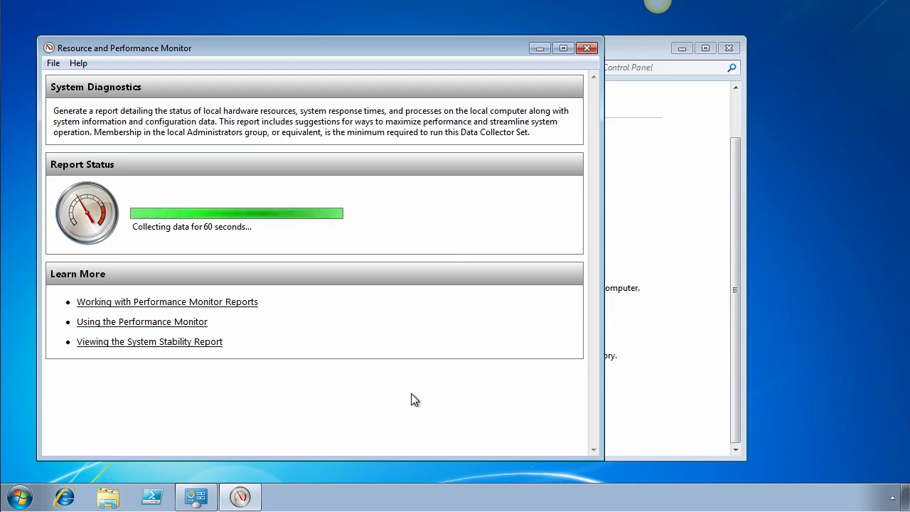
# - Minimize Resource and Performance Monitor while the System Diagnostics report collects data
pyautogui.click(538, 49)
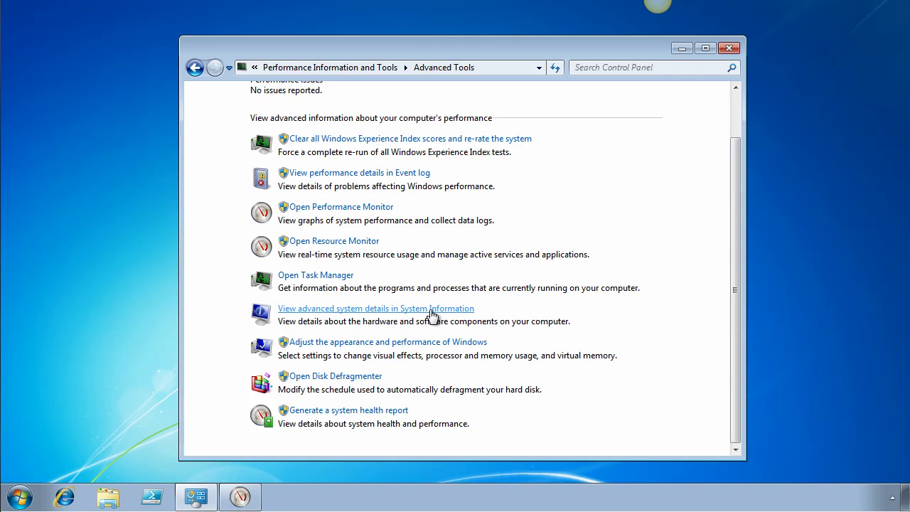
# - Open advanced system details and show the Components > Network > Adapter details, such as WAN Miniport (SSTP)
pyautogui.click(431, 313)
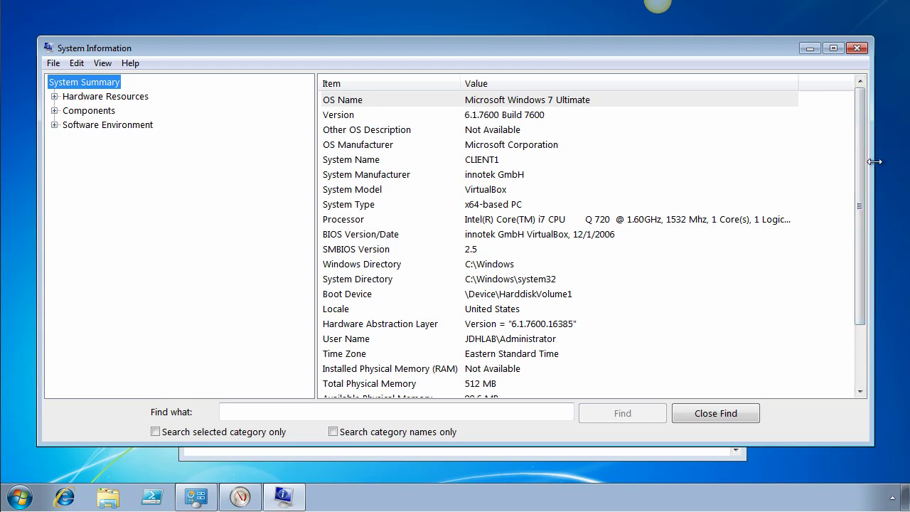
pyautogui.click(55, 112)
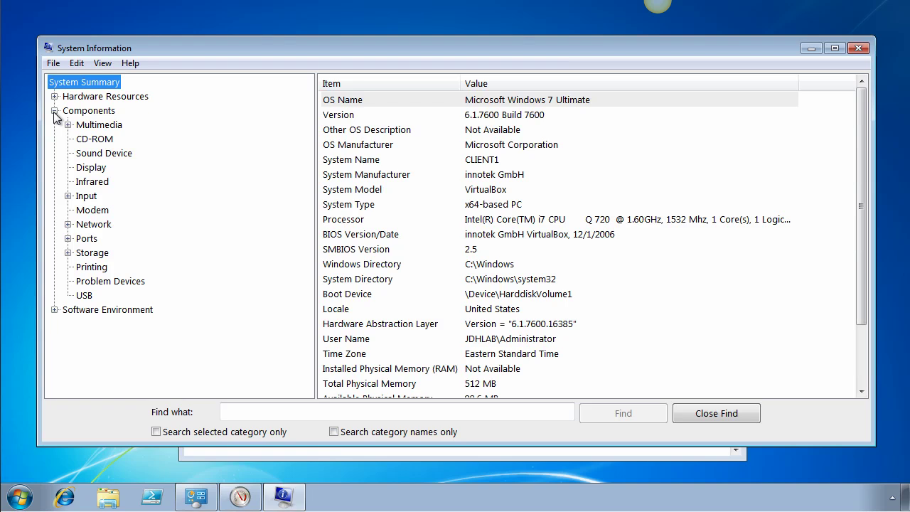
pyautogui.click(102, 226)
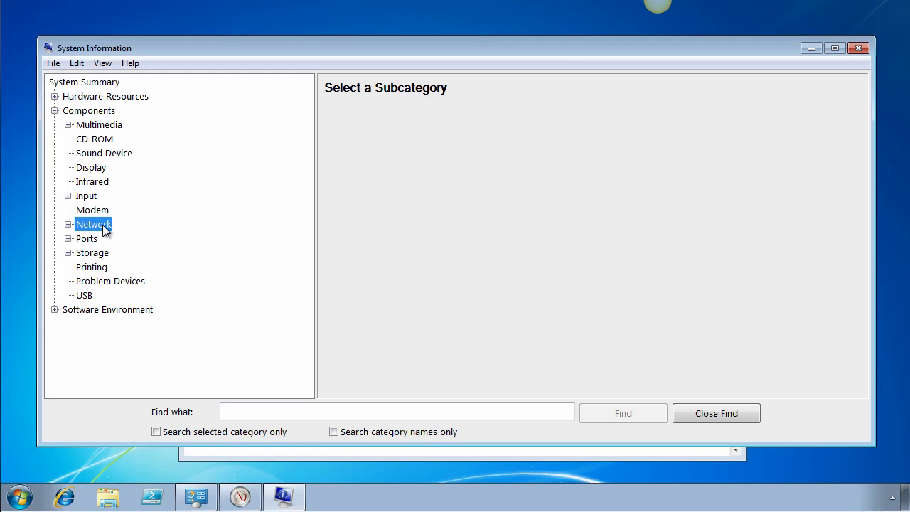
pyautogui.click(68, 225)
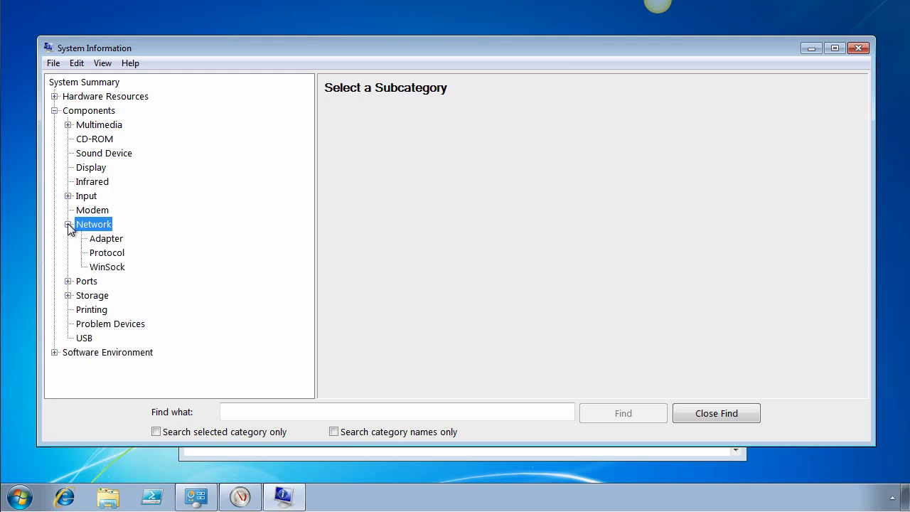
pyautogui.click(113, 240)
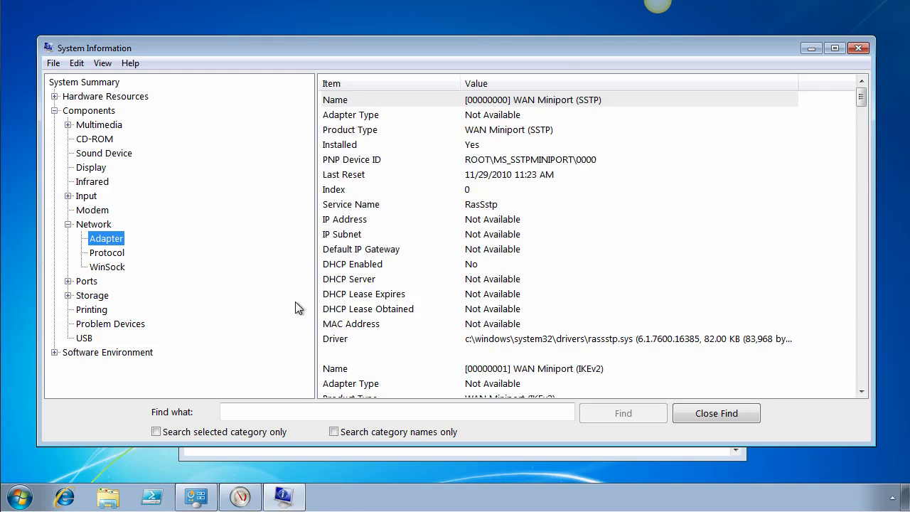
# - Show Software Environment > System Drivers with each driver's start mode, state and status
pyautogui.click(55, 351)
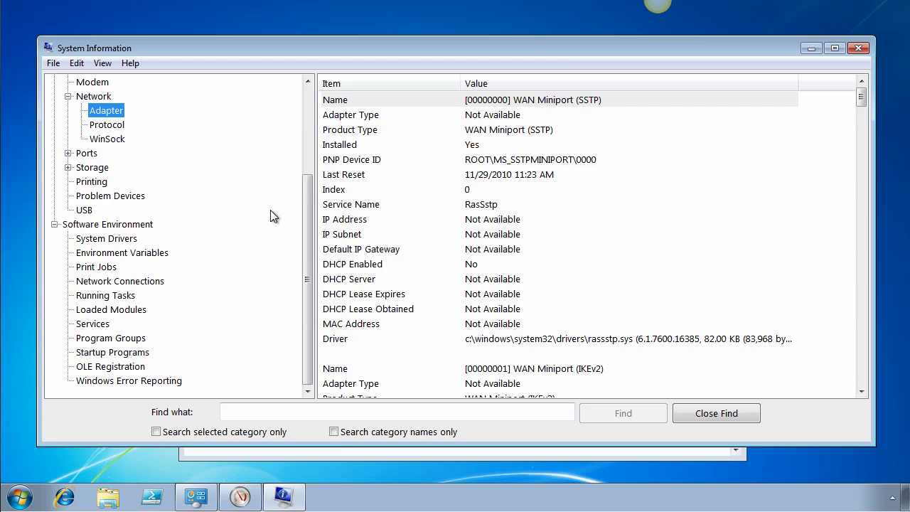
pyautogui.click(130, 241)
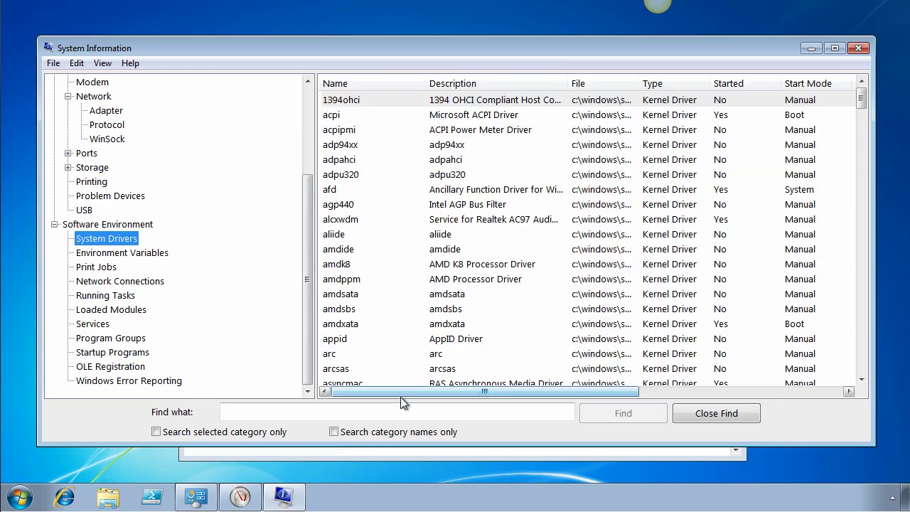
pyautogui.moveTo(400, 397); pyautogui.dragTo(359, 406)
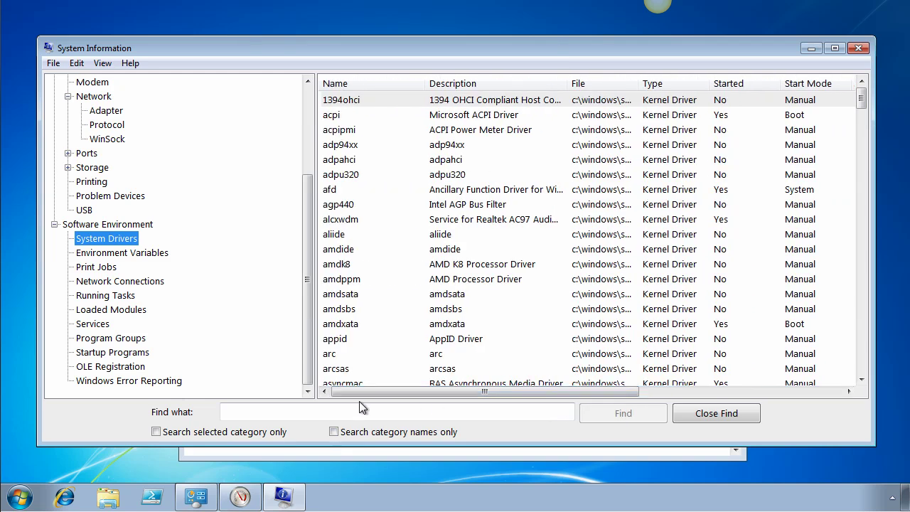
pyautogui.click(53, 64)
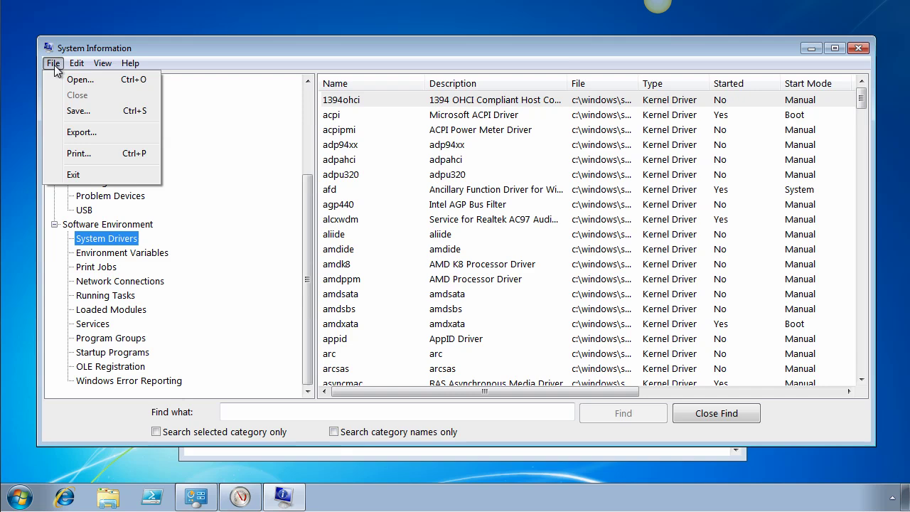
pyautogui.click(77, 112)
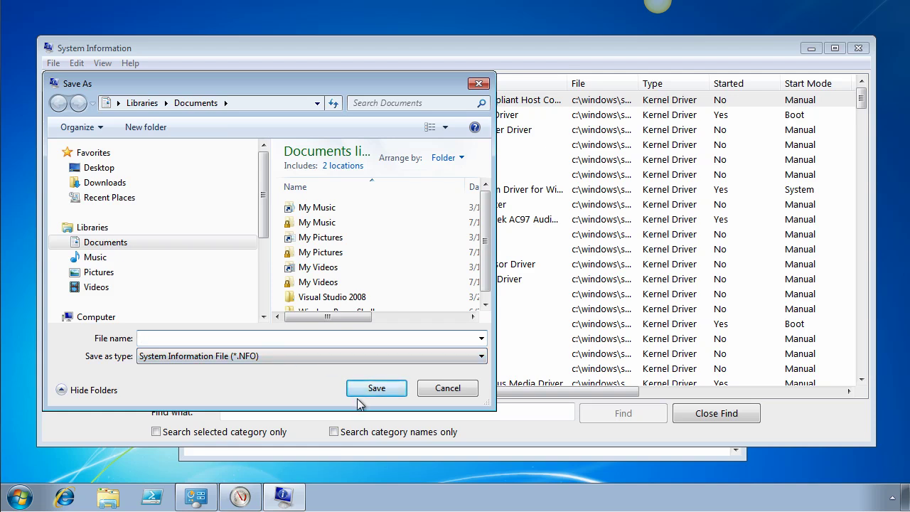
pyautogui.click(448, 388)
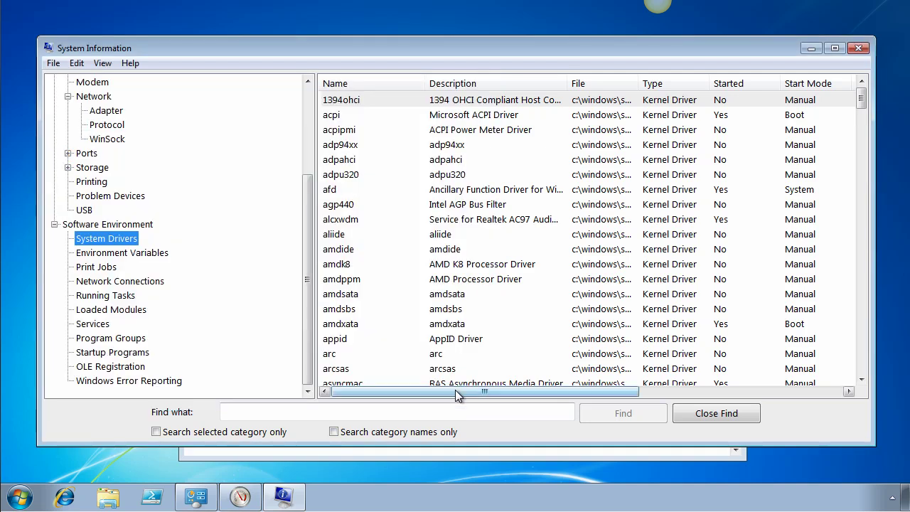
pyautogui.click(53, 63)
pyautogui.click(82, 134)
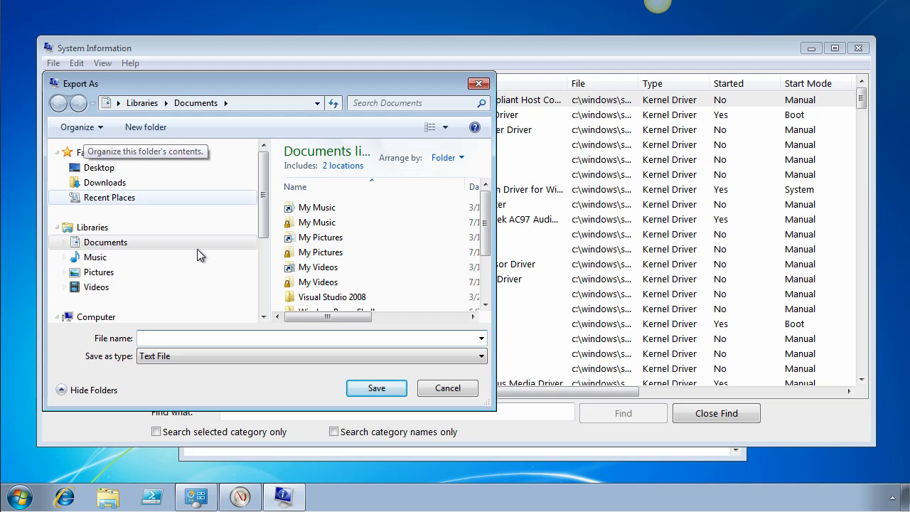
pyautogui.click(448, 393)
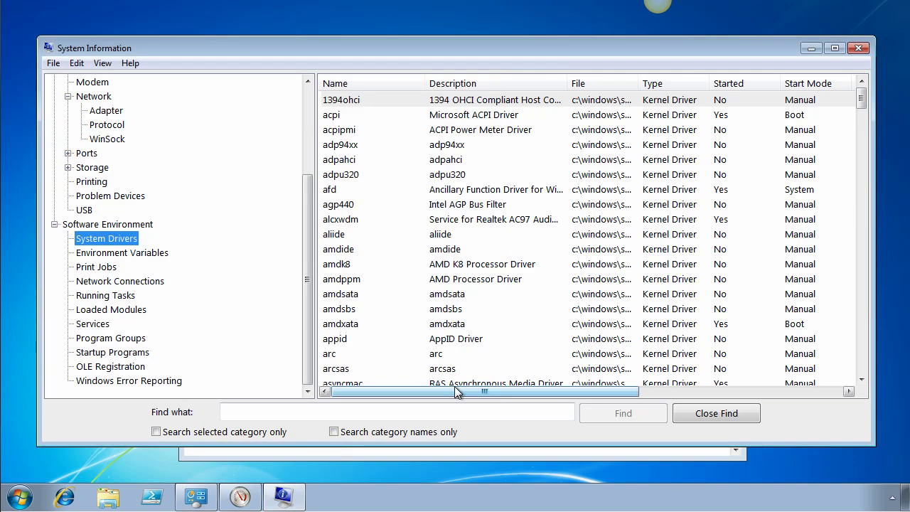
pyautogui.click(102, 63)
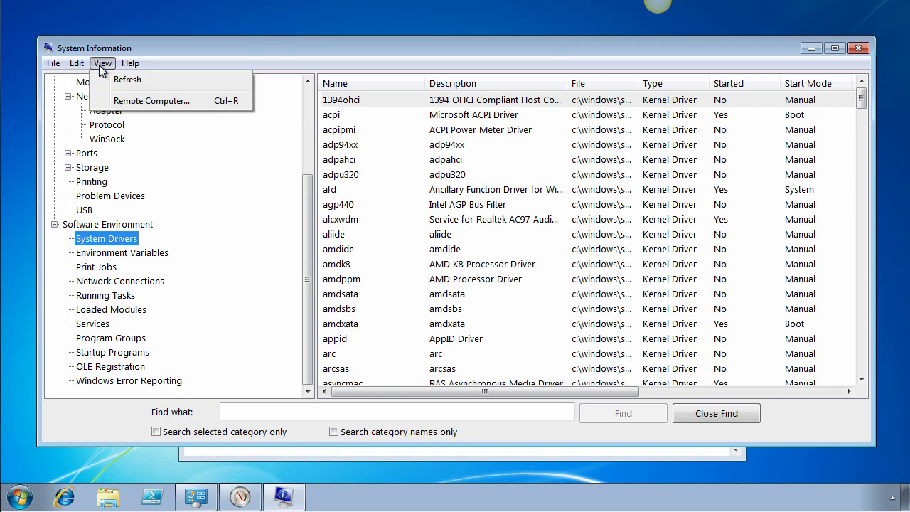
# - Connect System Information to the remote network computer coredc01
pyautogui.click(126, 104)
pyautogui.click(98, 130)
pyautogui.click(190, 146)
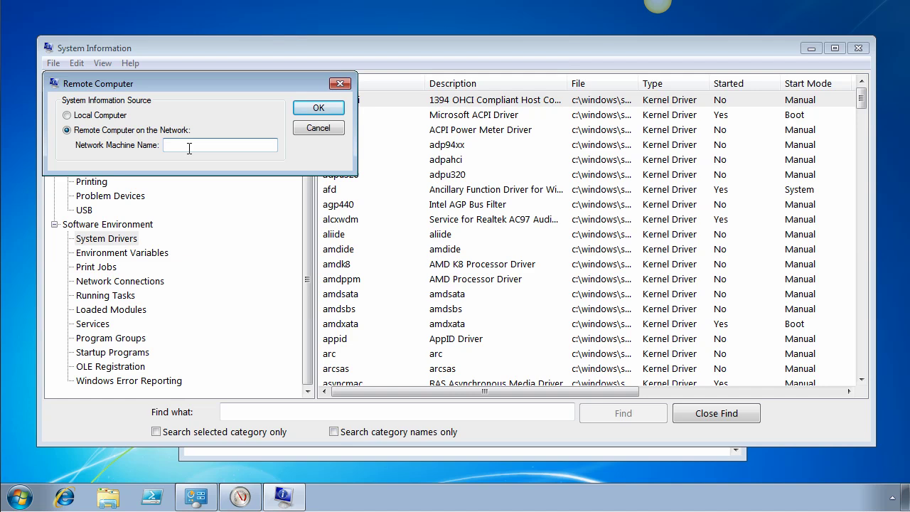
pyautogui.write('coredc01')
pyautogui.click(318, 107)
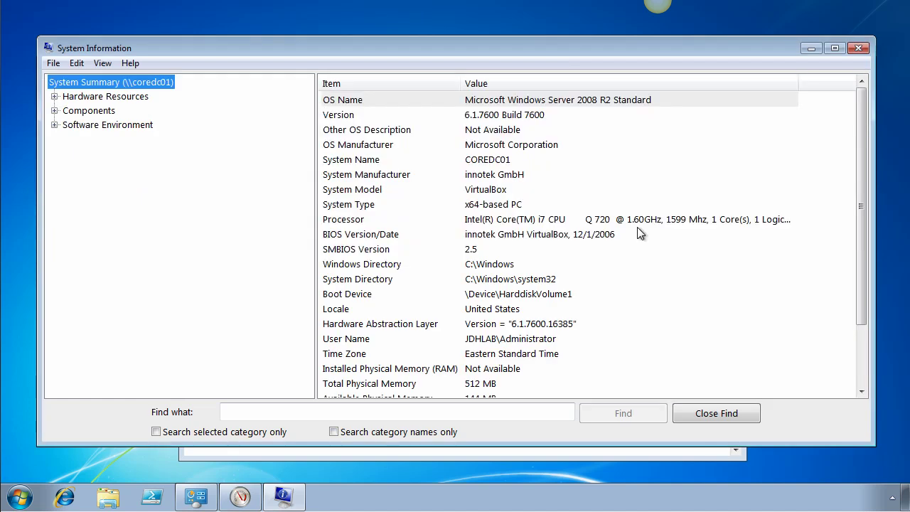
# - List coredc01's System Drivers sorted by Started, and look over the File menu without choosing anything
pyautogui.click(54, 125)
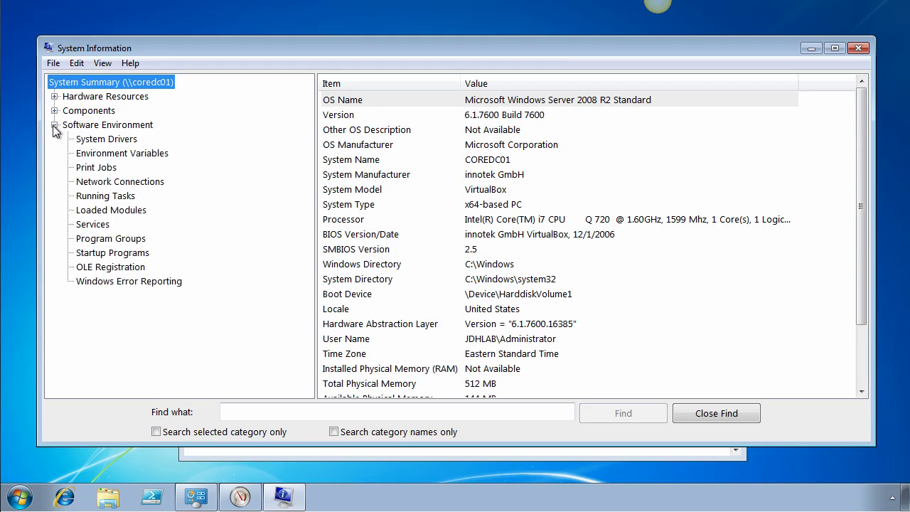
pyautogui.click(98, 140)
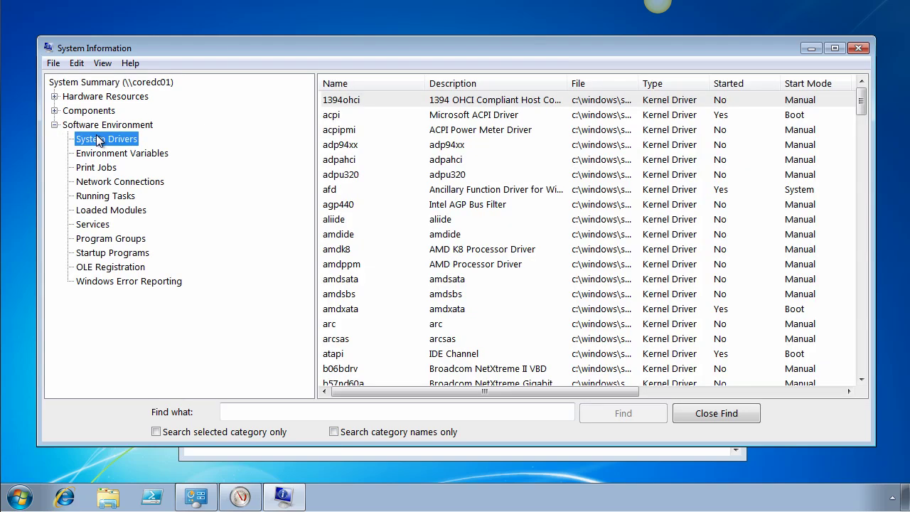
pyautogui.click(732, 84)
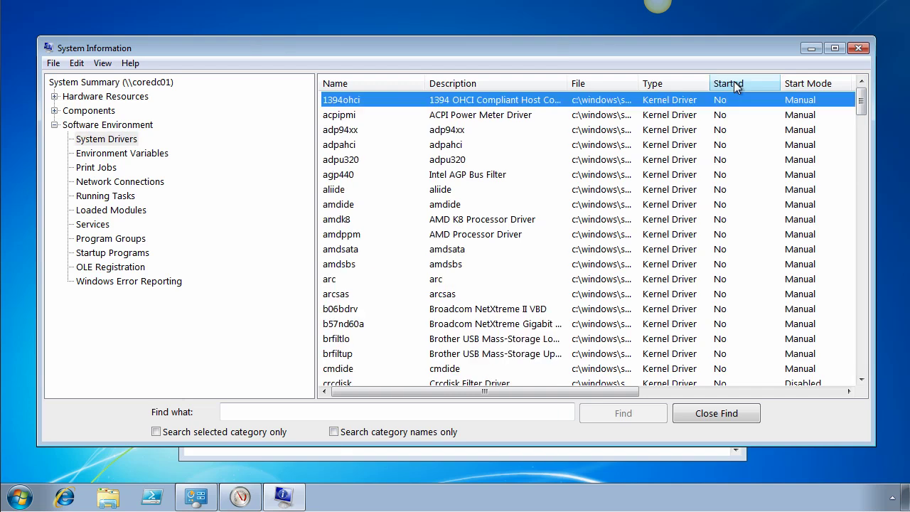
pyautogui.click(54, 64)
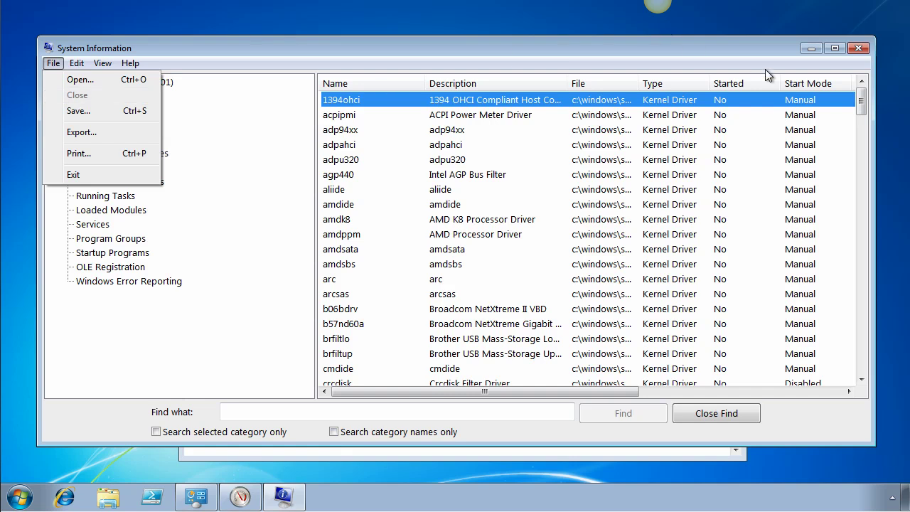
pyautogui.click(869, 47)
# - Close System Information, bring the CLIENT1 diagnostics report forward and look over its File menu options
pyautogui.click(870, 47)
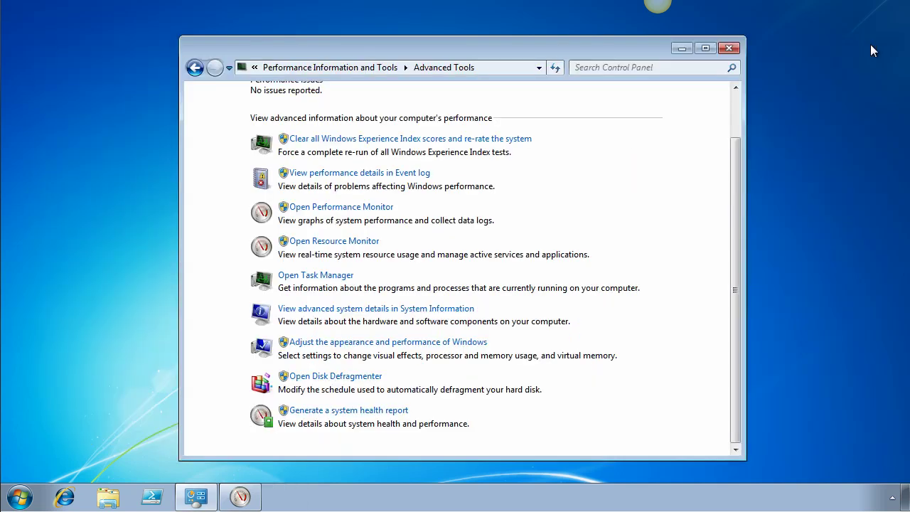
pyautogui.click(237, 500)
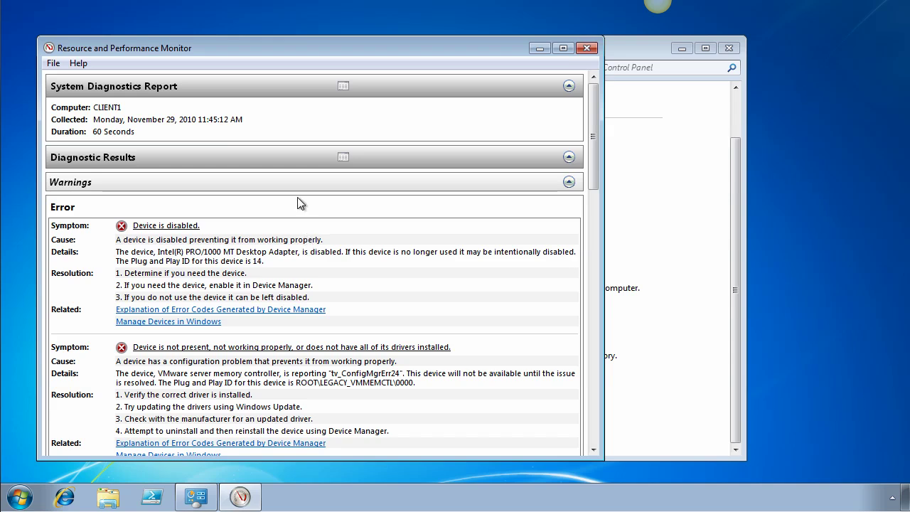
pyautogui.click(54, 65)
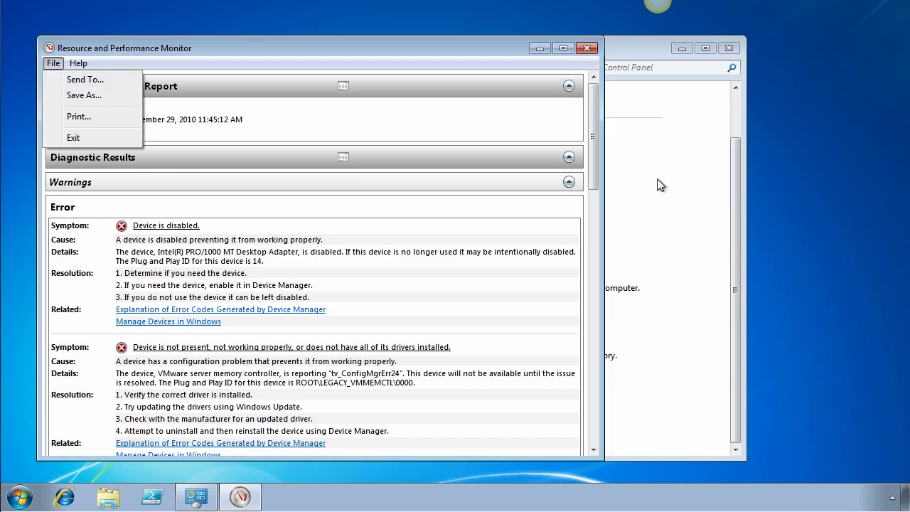
pyautogui.click(596, 121)
# - Expand the report's Hardware Configuration and Disk Checks sections
pyautogui.moveTo(596, 121); pyautogui.dragTo(594, 363)
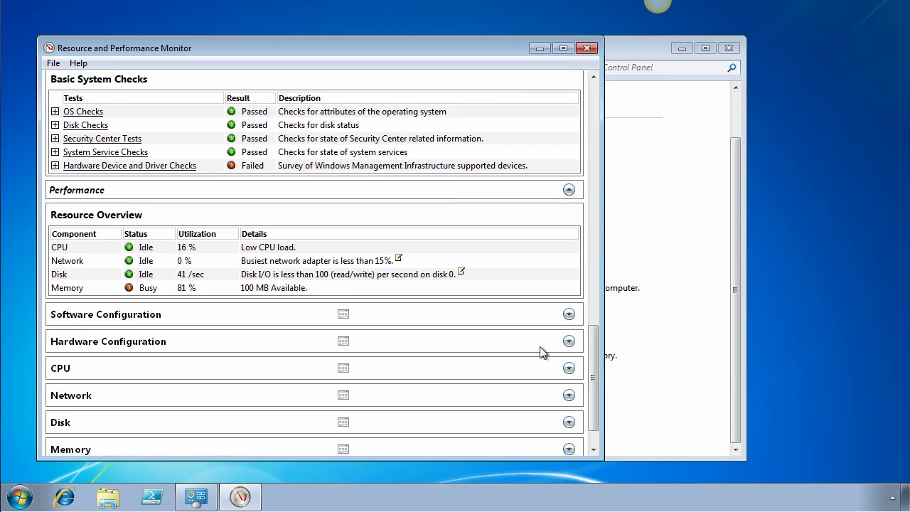
pyautogui.click(569, 343)
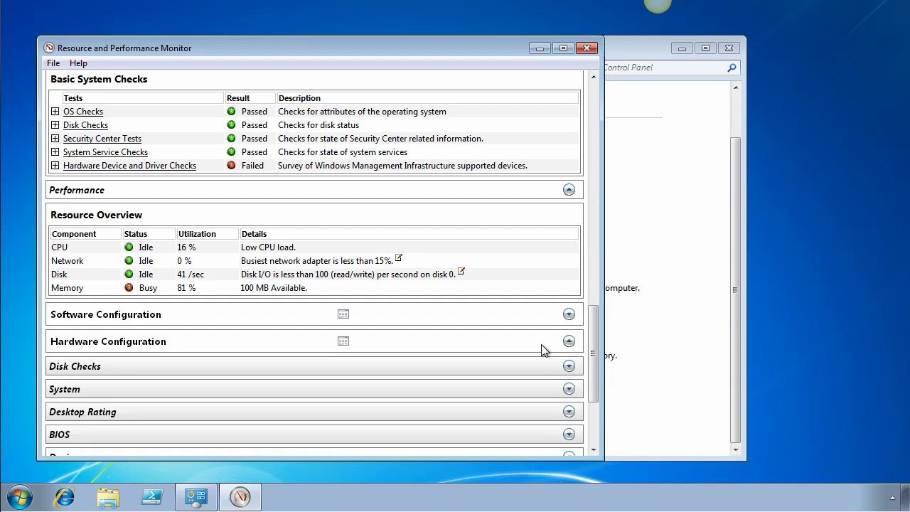
pyautogui.click(569, 367)
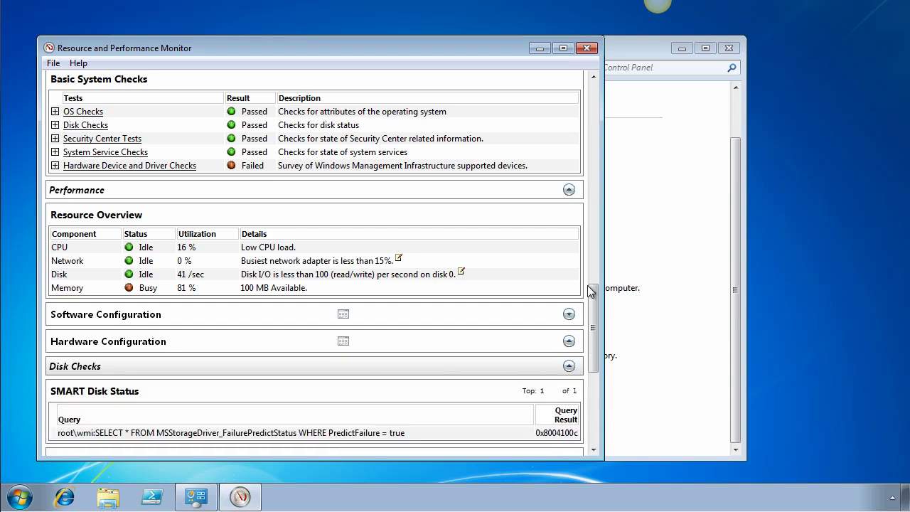
pyautogui.moveTo(595, 308); pyautogui.dragTo(598, 340)
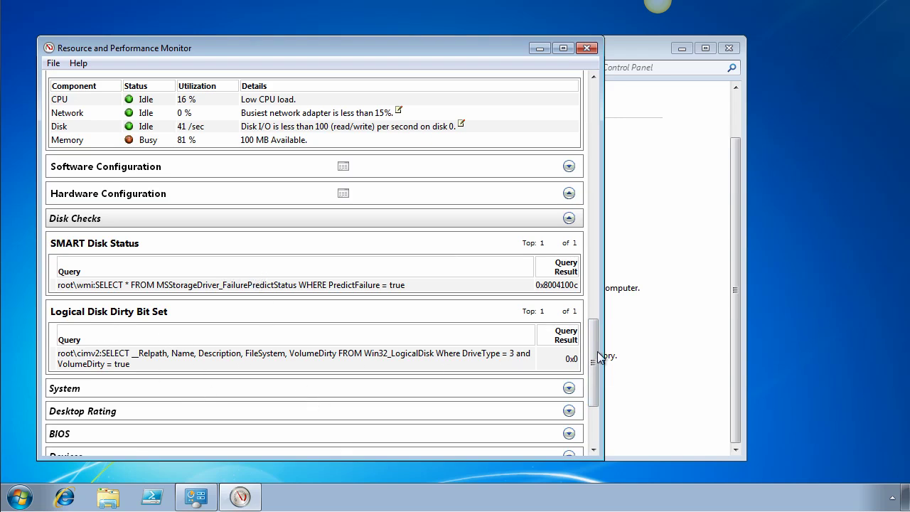
pyautogui.moveTo(597, 351); pyautogui.dragTo(597, 391)
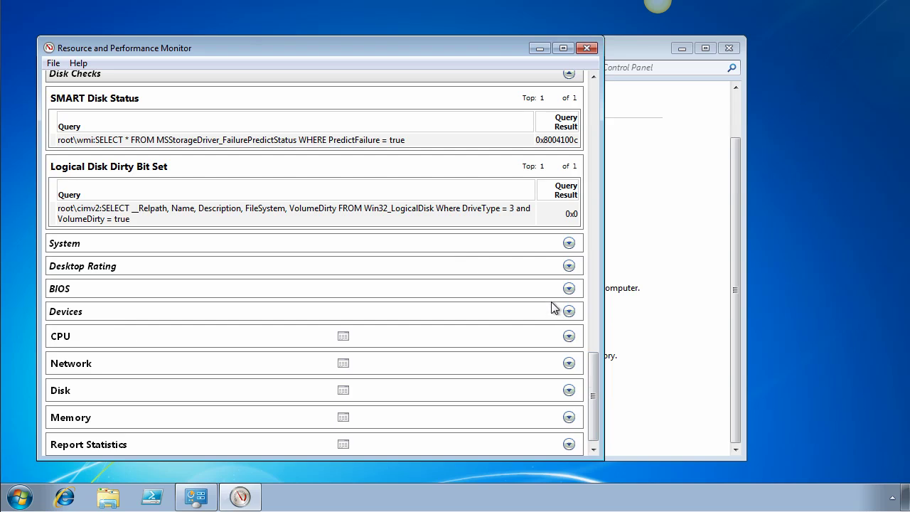
# - Expand BIOS, the Win32_BIOS query and its returned object to show BIOS properties, then return to the top
pyautogui.click(569, 289)
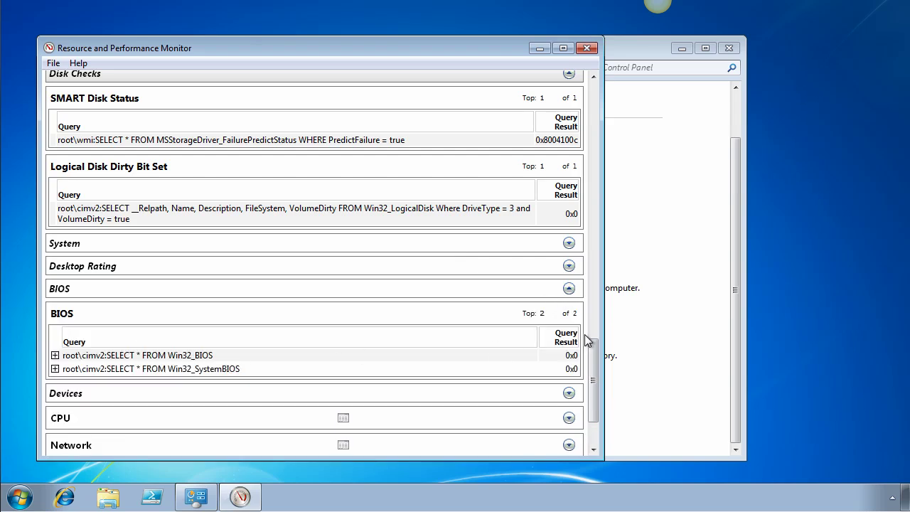
pyautogui.click(55, 355)
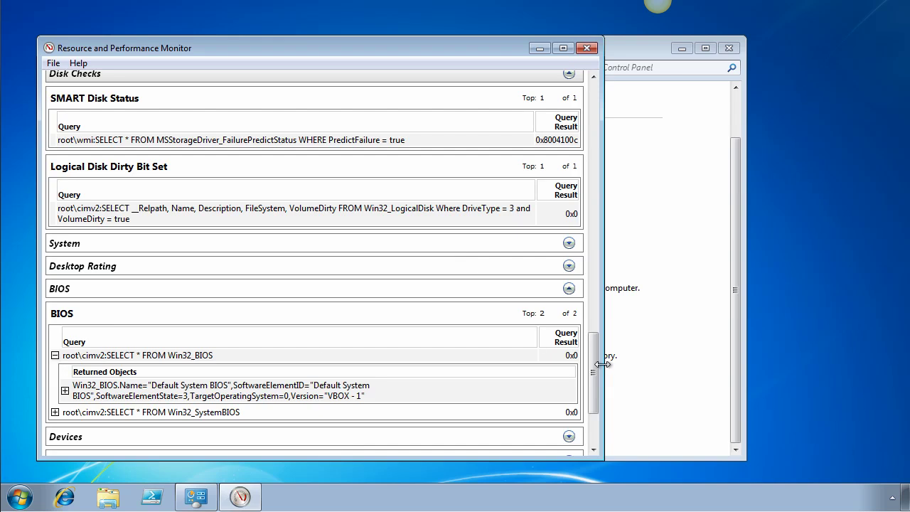
pyautogui.scroll(-2, 597, 366)
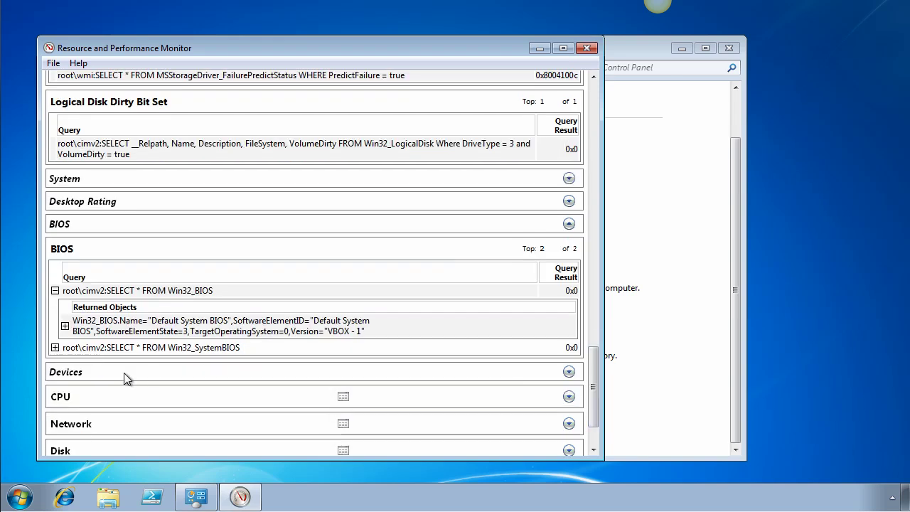
pyautogui.click(65, 325)
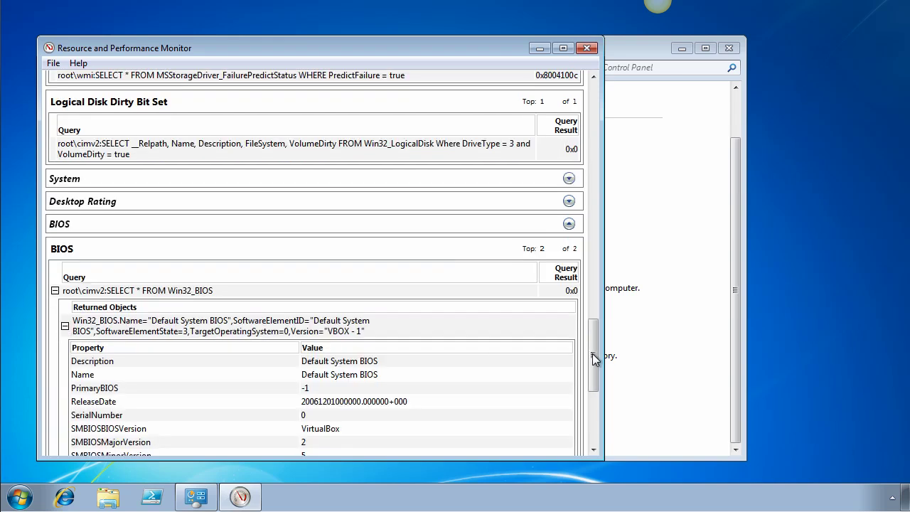
pyautogui.moveTo(594, 354); pyautogui.dragTo(603, 386)
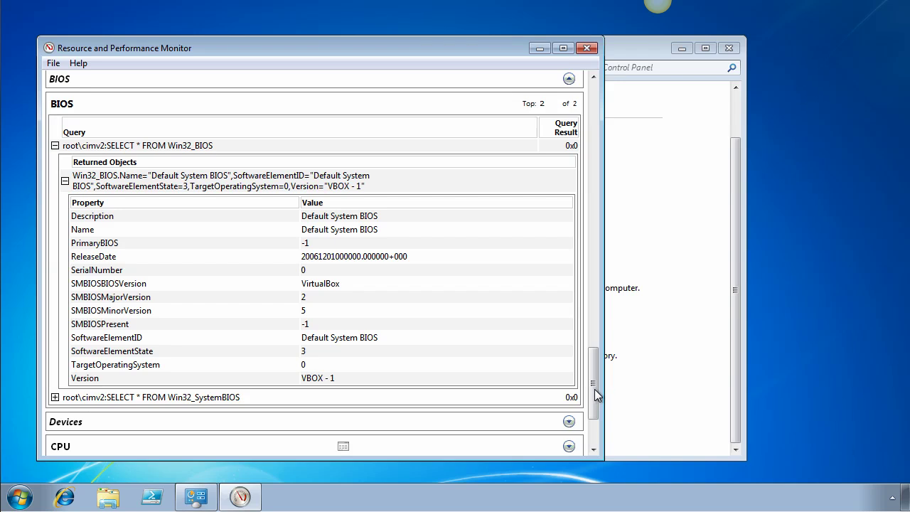
pyautogui.moveTo(595, 395); pyautogui.dragTo(560, 70)
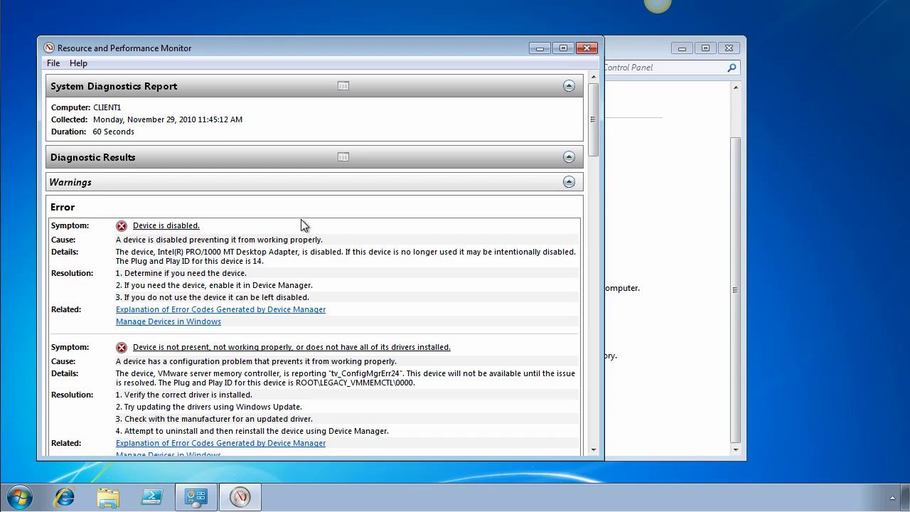
# - Run 'msinfo32 /computer coredc01' from the Start menu's Run dialog
pyautogui.click(19, 501)
pyautogui.click(221, 354)
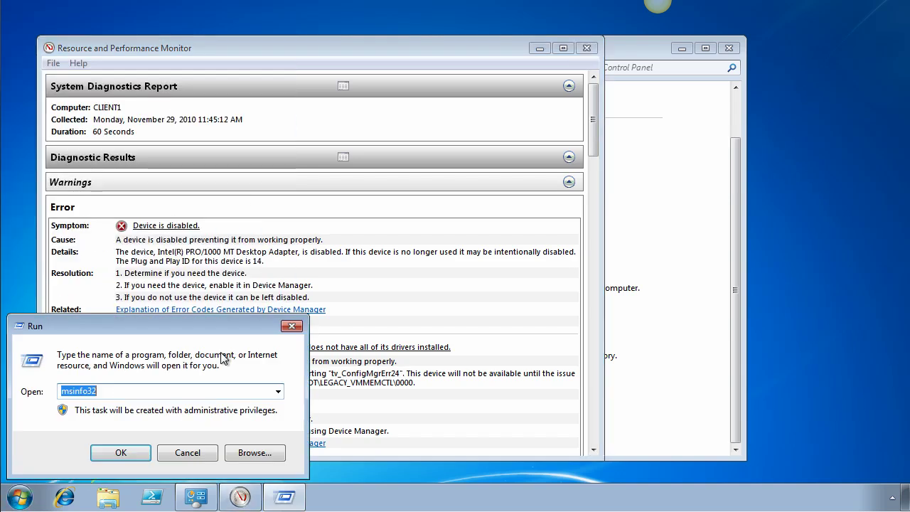
pyautogui.write('ms')
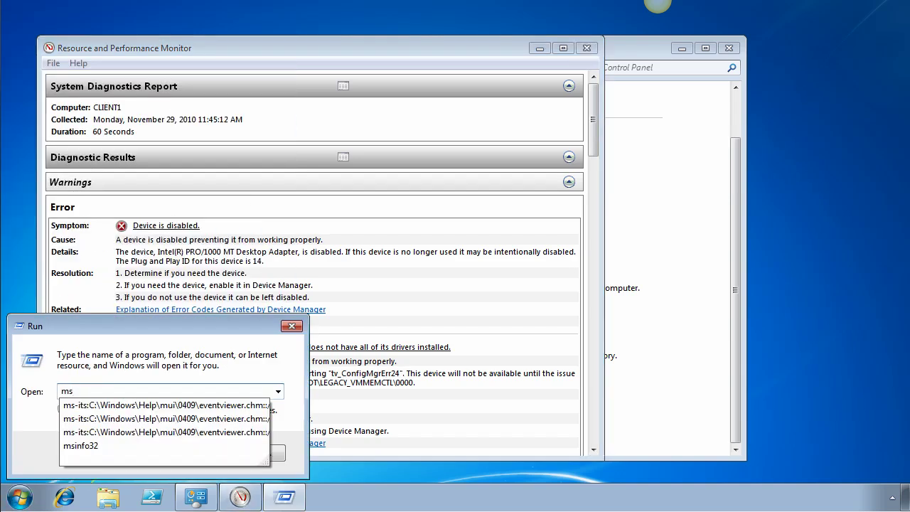
pyautogui.write('i')
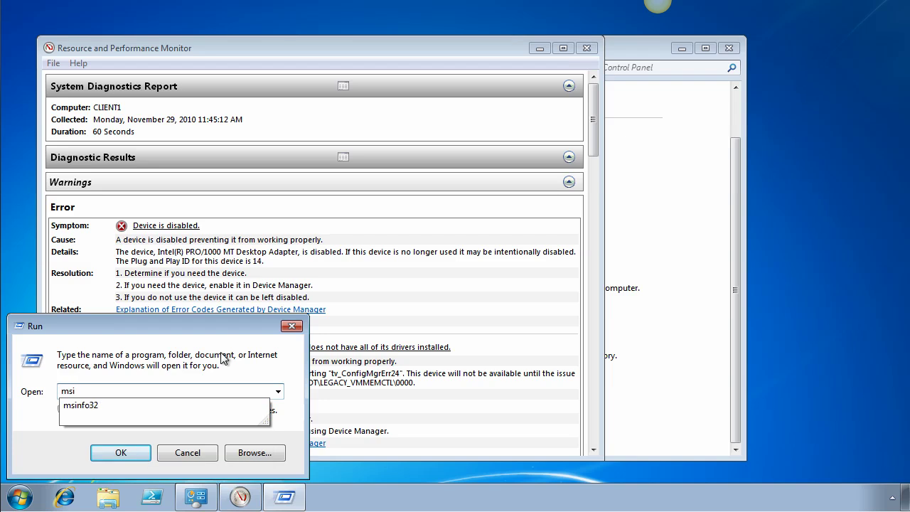
pyautogui.press('Down')
pyautogui.write('/comput')
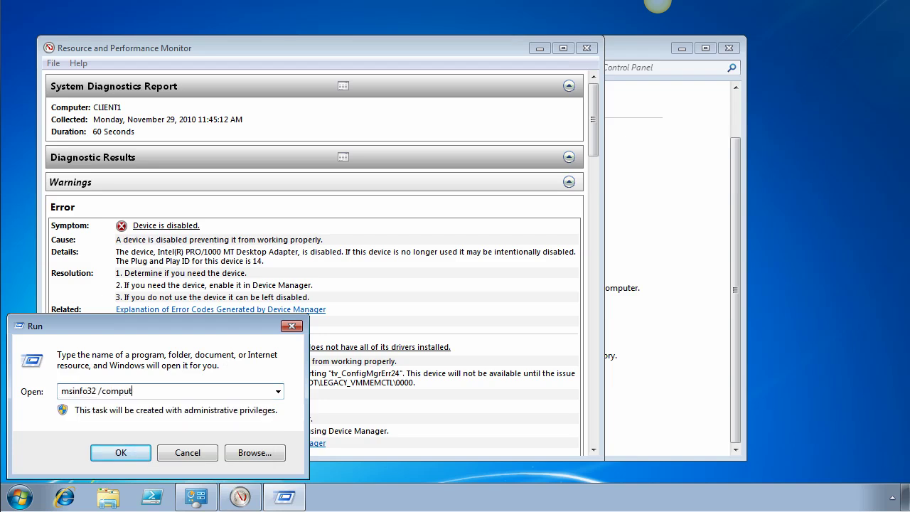
pyautogui.write('er coredc01')
pyautogui.press('Return')
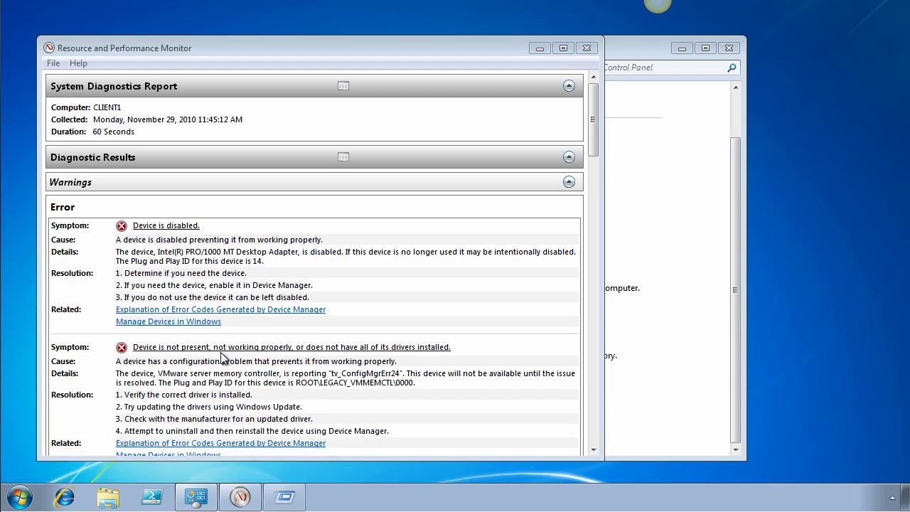